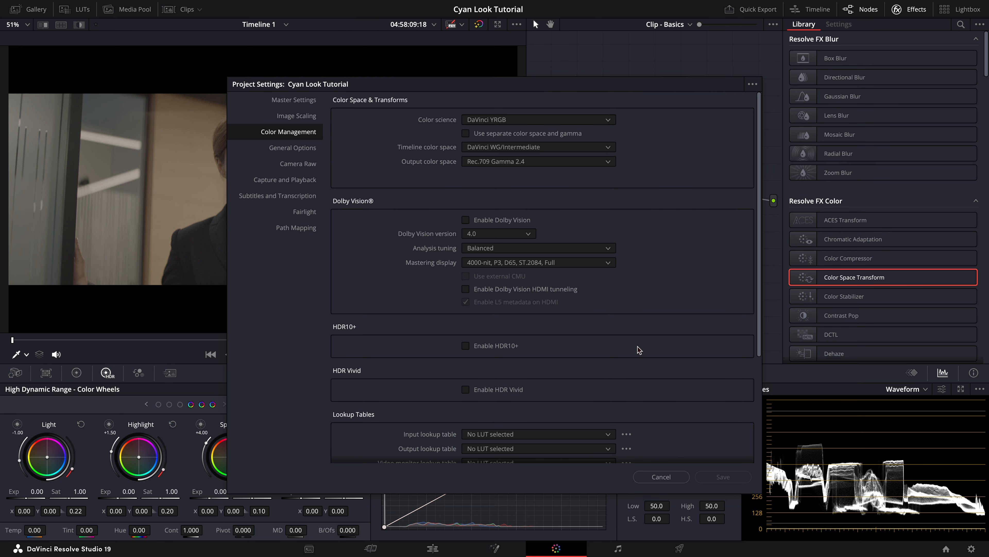
# Step: Close the project settings and apply a Color Space Transform to the Input node, with ARRI Wide Gamut 3 and ARRI LogC3 as input
pyautogui.click(661, 477)
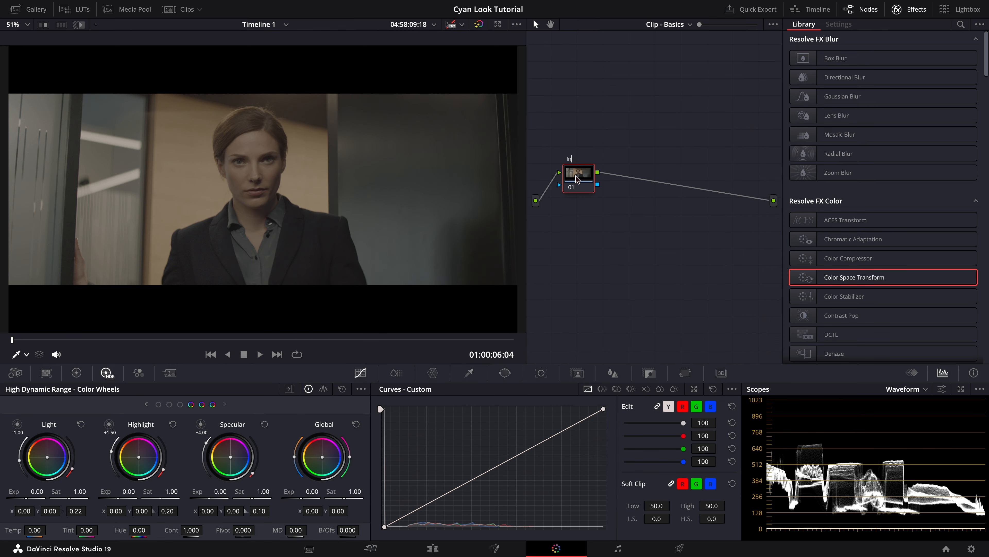
pyautogui.moveTo(846, 278); pyautogui.dragTo(579, 179)
pyautogui.click(883, 32)
pyautogui.click(902, 101)
pyautogui.click(903, 50)
pyautogui.click(895, 150)
# Step: Set the Input node's transform output to DaVinci Wide Gamut and DaVinci Intermediate, with tone mapping set to None
pyautogui.click(900, 68)
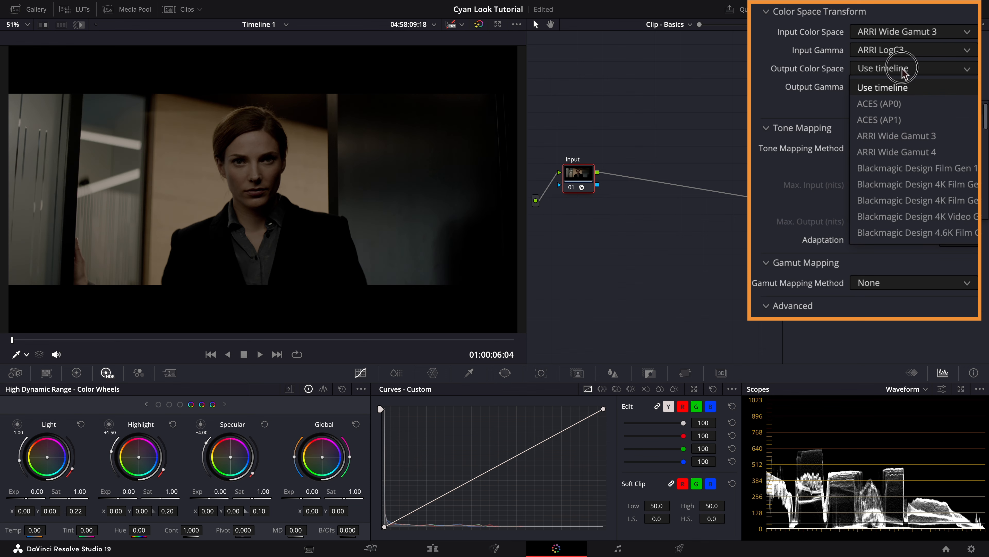
pyautogui.scroll(-5, 904, 167)
pyautogui.click(900, 156)
pyautogui.click(900, 86)
pyautogui.scroll(-5, 912, 187)
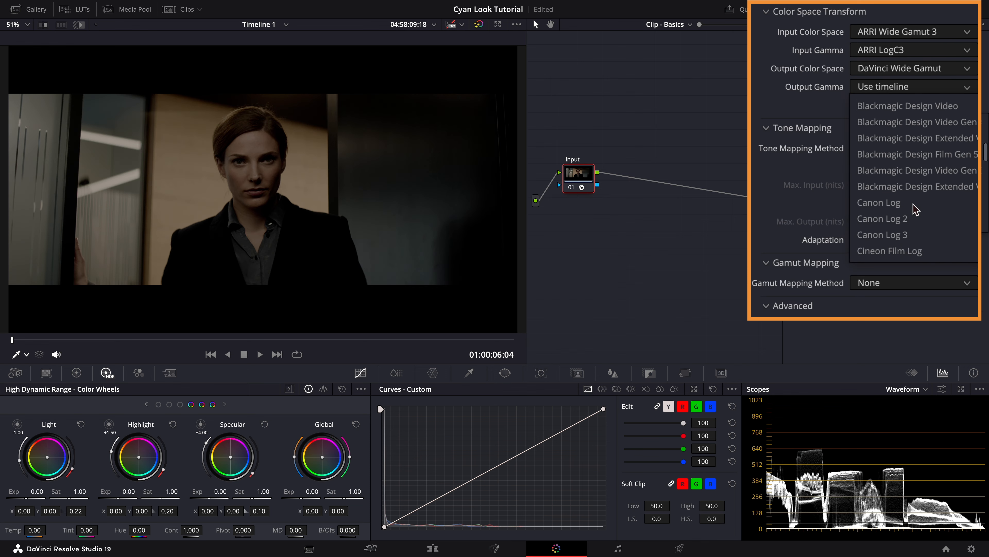
pyautogui.click(900, 186)
pyautogui.click(911, 148)
pyautogui.click(902, 167)
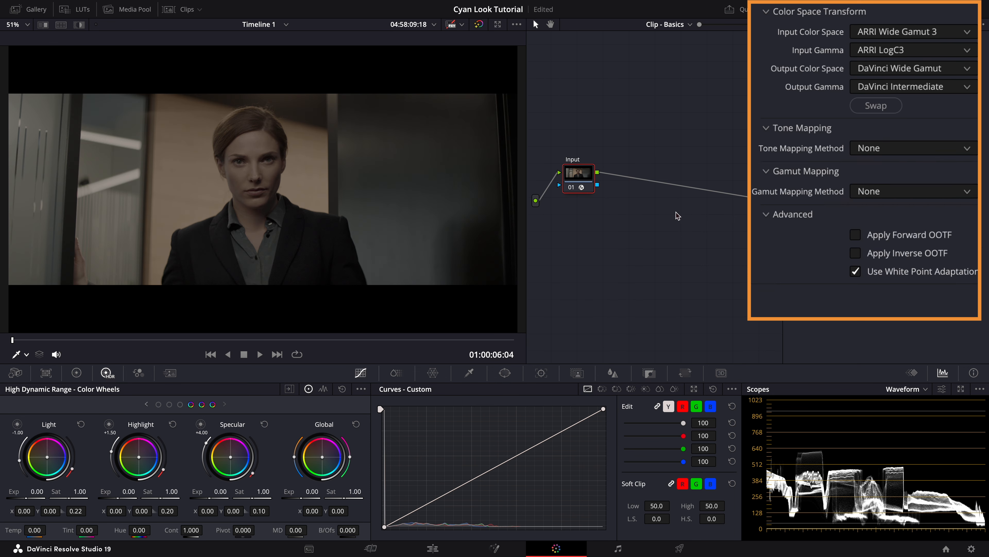
# Step: Add a serial node after the Input node, label it Output, and apply a Color Space Transform to it
pyautogui.rightClick(584, 177)
pyautogui.moveTo(612, 226)
pyautogui.click(716, 226)
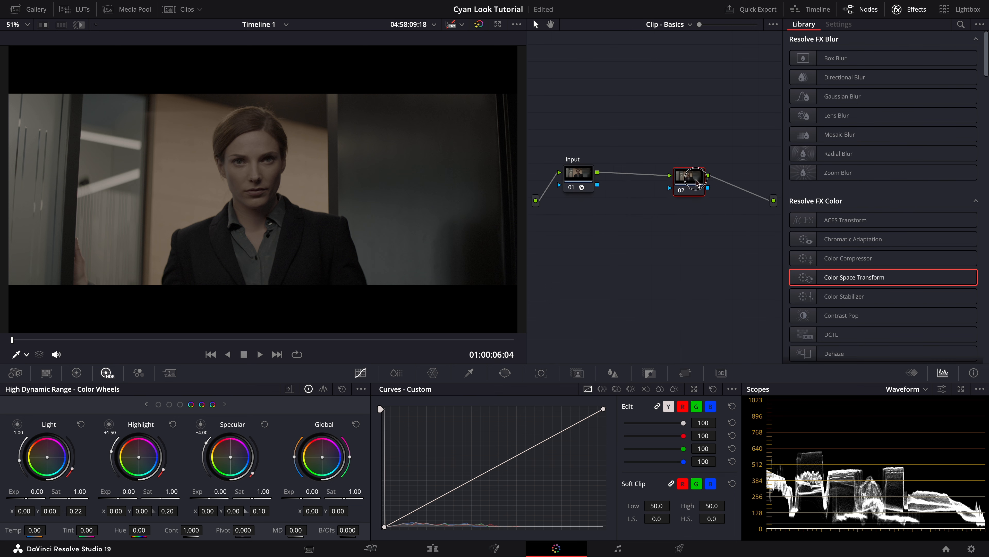
pyautogui.moveTo(839, 281); pyautogui.dragTo(737, 193)
# Step: Set the Output node's input color space to DaVinci Wide Gamut and its input gamma to DaVinci Intermediate
pyautogui.click(967, 33)
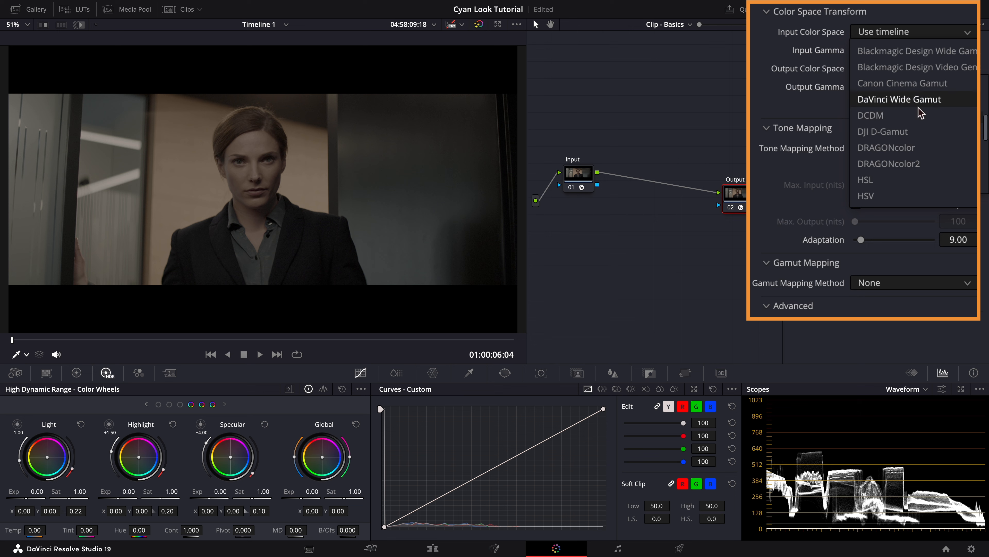
pyautogui.click(899, 99)
pyautogui.click(923, 50)
pyautogui.scroll(-6, 912, 117)
pyautogui.click(896, 183)
# Step: Set the Output node's transform output to Rec.709 with Gamma 2.4 and enable a custom maximum input of 10000 nits
pyautogui.click(912, 70)
pyautogui.click(873, 105)
pyautogui.click(908, 87)
pyautogui.scroll(-3, 919, 205)
pyautogui.click(907, 169)
pyautogui.click(856, 167)
pyautogui.moveTo(862, 184); pyautogui.dragTo(985, 180)
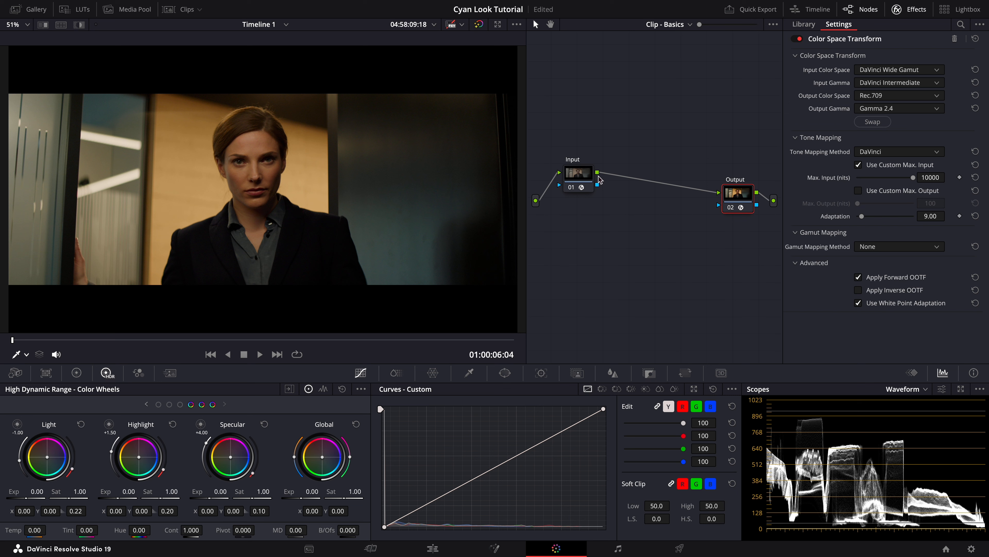
# Step: Add a serial node labelled Exp after the Input node and set its HDR Global exposure to 0.10
pyautogui.click(578, 173)
pyautogui.rightClick(581, 177)
pyautogui.moveTo(643, 221)
pyautogui.click(711, 230)
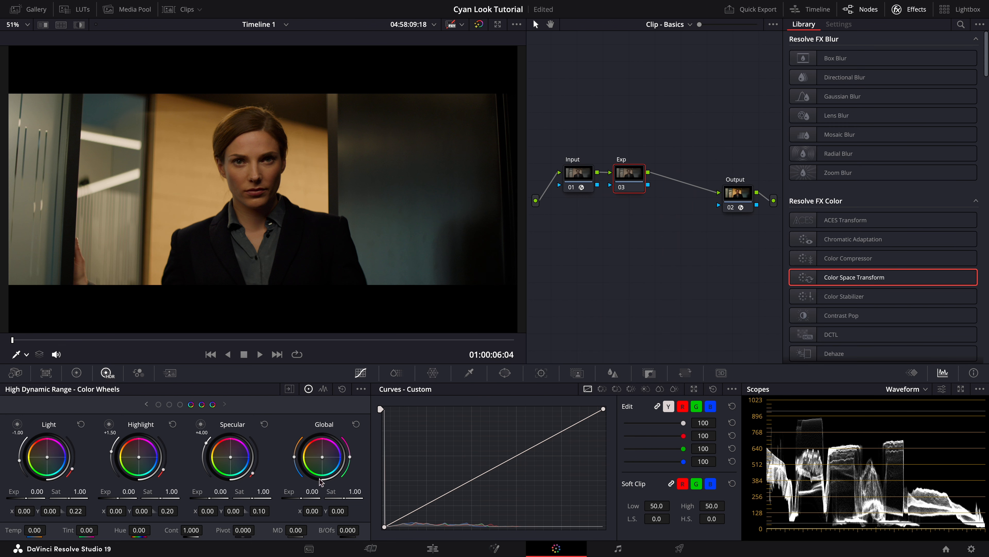
pyautogui.moveTo(302, 498); pyautogui.dragTo(322, 514)
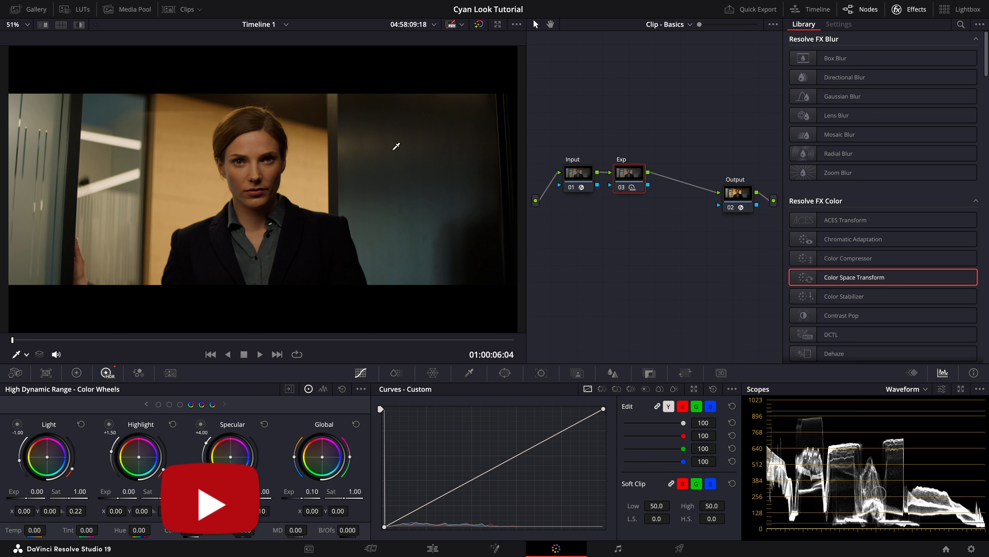
# Step: Make room beside the Output node, add a serial node after it, and apply a Color Space Transform to the new node
pyautogui.moveTo(736, 203); pyautogui.dragTo(698, 206)
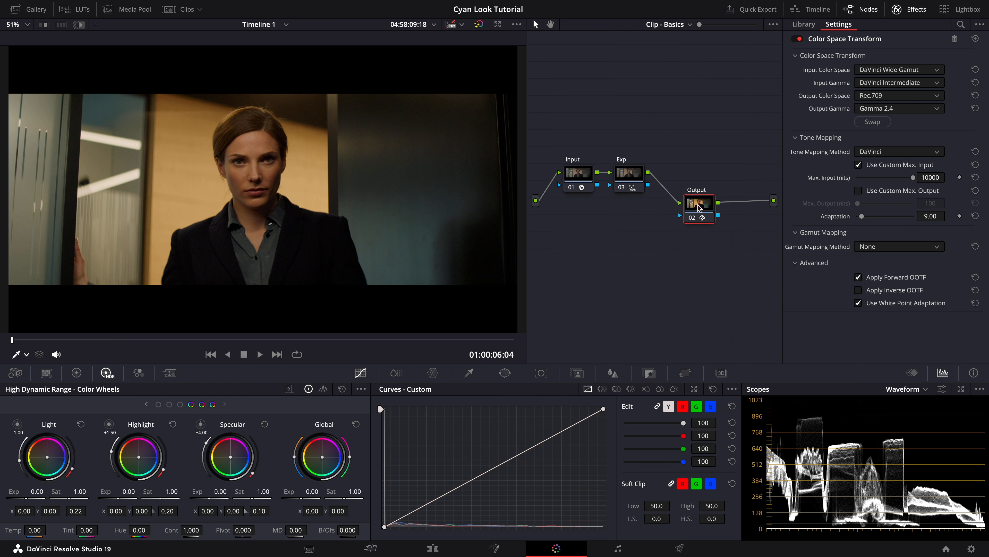
pyautogui.rightClick(698, 207)
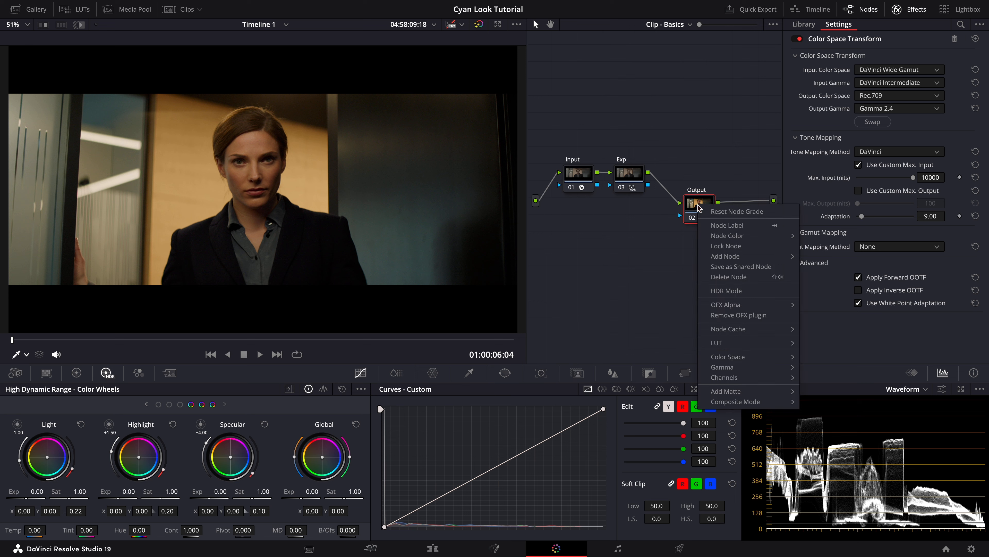
pyautogui.moveTo(727, 254)
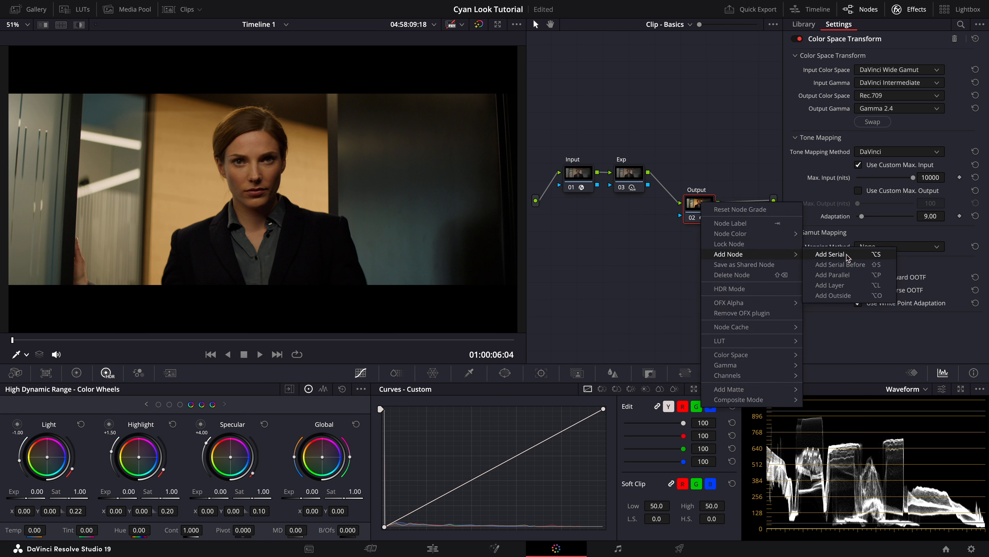
pyautogui.click(830, 253)
pyautogui.moveTo(838, 276); pyautogui.dragTo(750, 207)
# Step: Set node 04's input color space to Rec.709 and its input gamma to Gamma 2.4
pyautogui.click(873, 70)
pyautogui.scroll(-10, 885, 149)
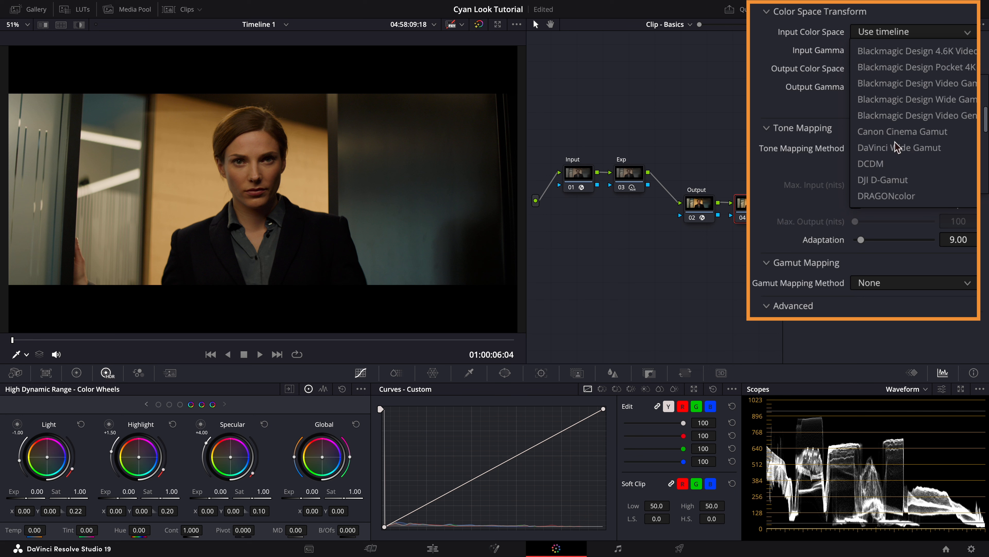
pyautogui.click(885, 107)
pyautogui.click(883, 80)
pyautogui.scroll(-10, 881, 164)
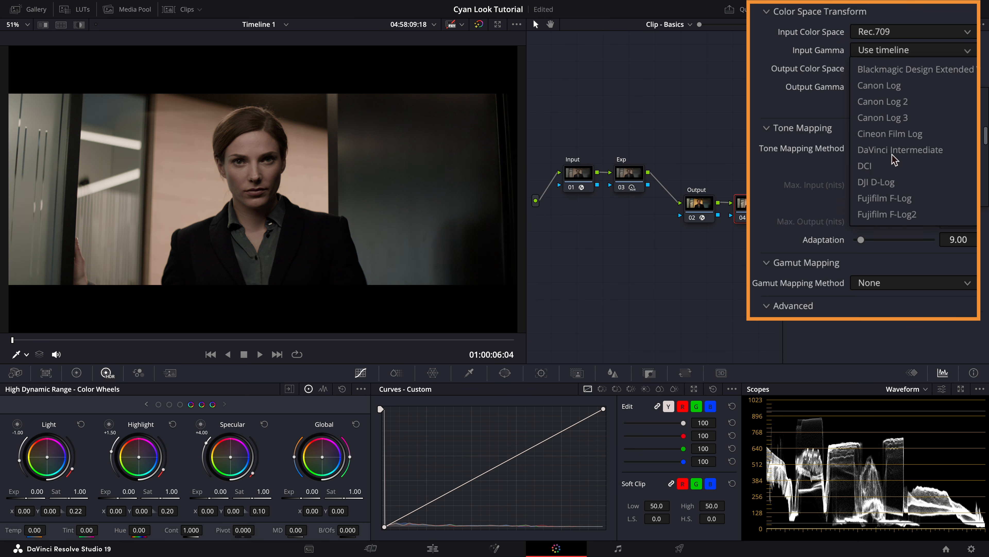
pyautogui.click(872, 168)
# Step: Set node 04's output color space to Rec.709 and its output gamma to Cineon Film Log
pyautogui.click(892, 69)
pyautogui.scroll(-8, 909, 168)
pyautogui.click(909, 169)
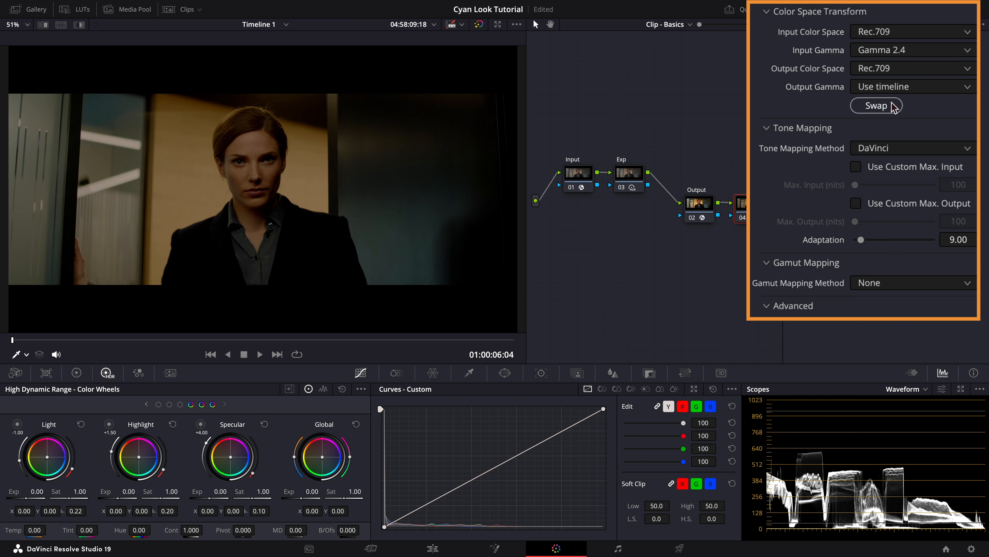
pyautogui.click(896, 87)
pyautogui.scroll(-8, 902, 171)
pyautogui.click(898, 186)
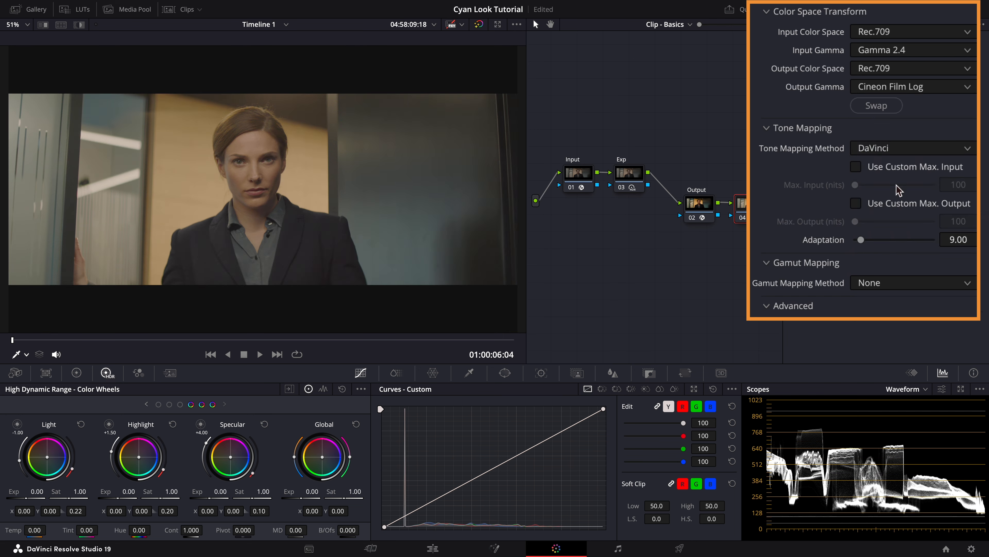
# Step: Move the Output node and node 04 to a lower row and add a serial node after node 04
pyautogui.moveTo(703, 202); pyautogui.dragTo(661, 232)
pyautogui.moveTo(746, 207); pyautogui.dragTo(704, 238)
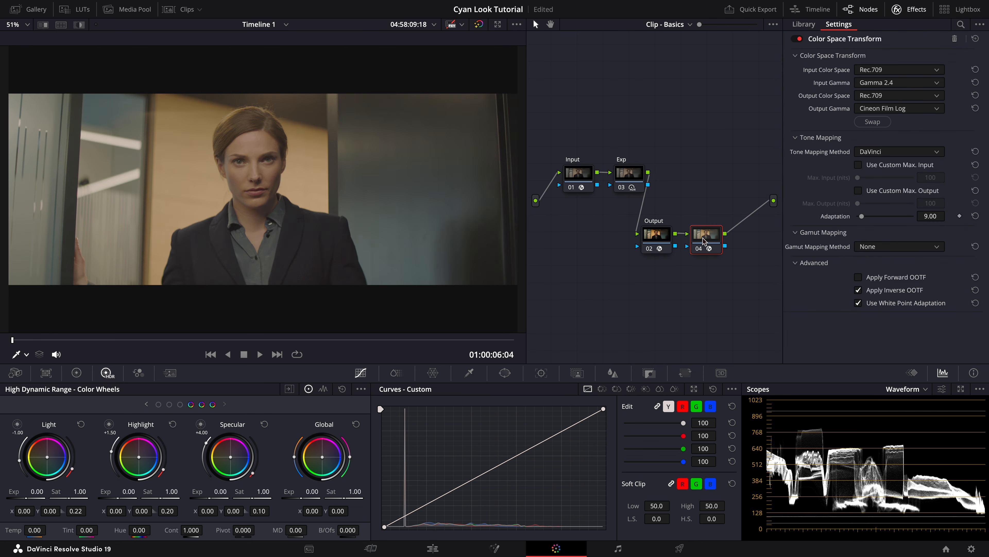
pyautogui.rightClick(704, 237)
pyautogui.moveTo(736, 289)
pyautogui.click(821, 289)
pyautogui.moveTo(555, 258); pyautogui.dragTo(760, 240)
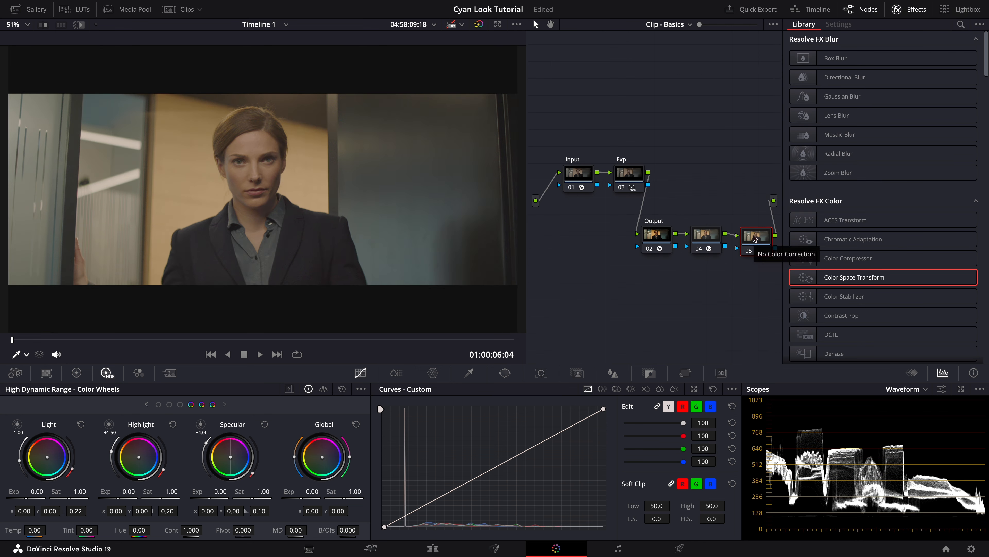
# Step: Apply the Rec709 Kodak 2383 D65 LUT from the Film Looks folder to node 05
pyautogui.click(76, 9)
pyautogui.click(162, 331)
pyautogui.moveTo(162, 332); pyautogui.dragTo(763, 241)
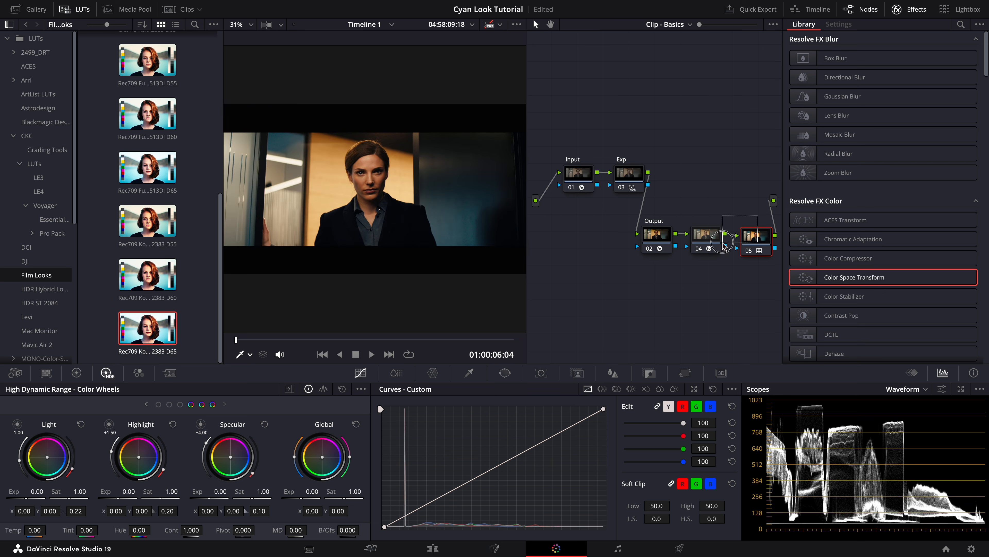
# Step: Combine nodes 04 and 05 into a compound node and lower its key output gain to below 0.3
pyautogui.rightClick(715, 233)
pyautogui.click(751, 431)
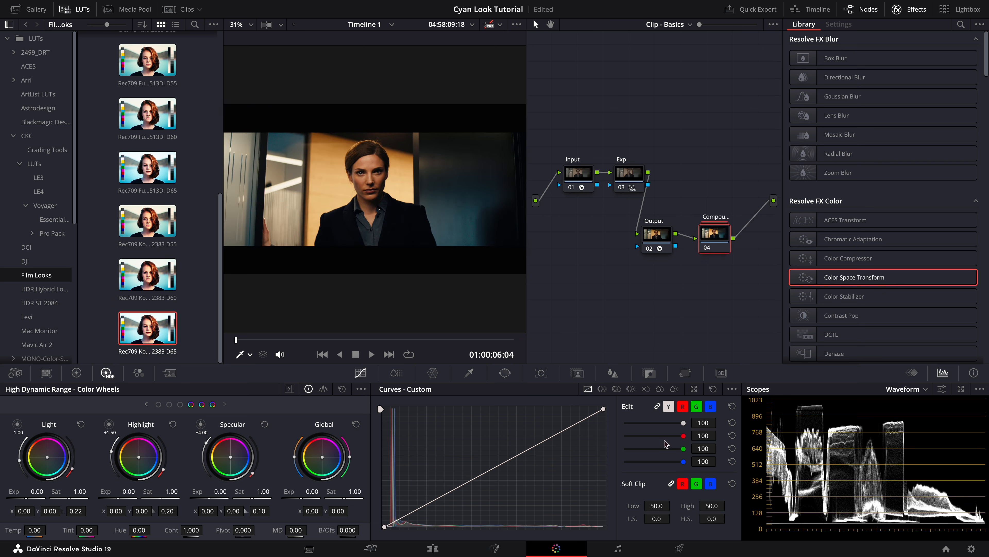
pyautogui.click(648, 373)
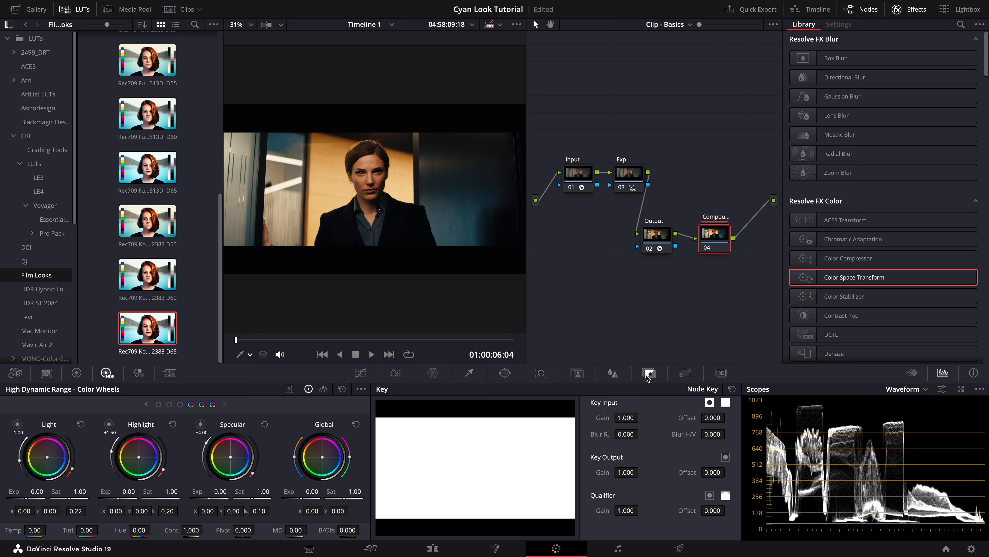
pyautogui.moveTo(626, 472); pyautogui.dragTo(514, 472)
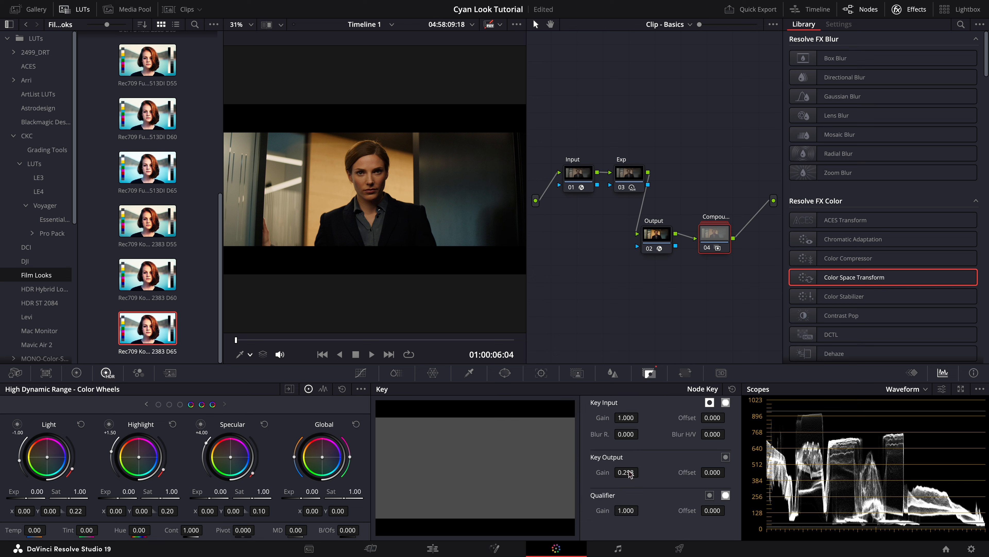
# Step: Space out the Output and compound nodes, then add a serial node before Output and apply Film Look Creator to it
pyautogui.moveTo(715, 237); pyautogui.dragTo(740, 238)
pyautogui.moveTo(658, 239); pyautogui.dragTo(690, 239)
pyautogui.rightClick(699, 232)
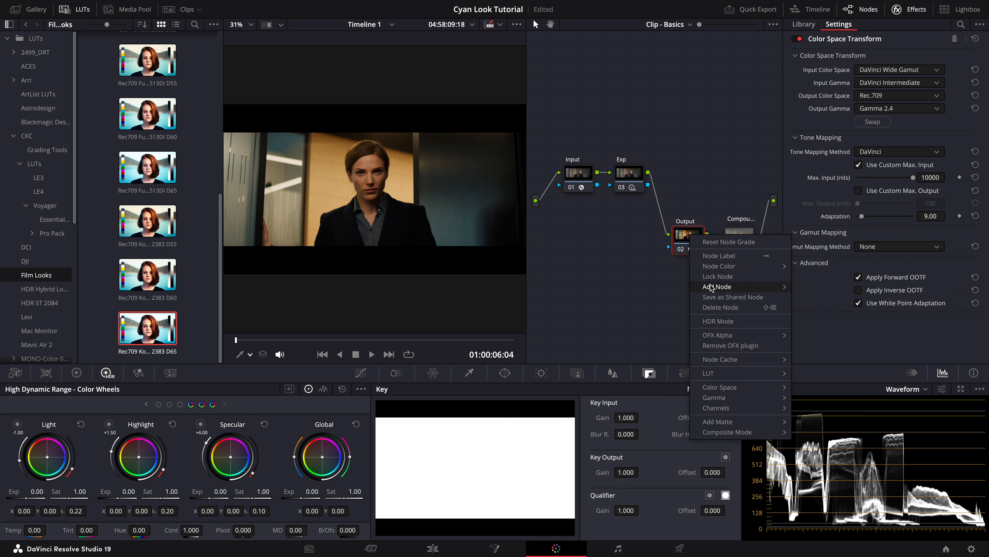
pyautogui.moveTo(712, 287)
pyautogui.click(805, 303)
pyautogui.scroll(-10, 876, 273)
pyautogui.moveTo(848, 212); pyautogui.dragTo(624, 239)
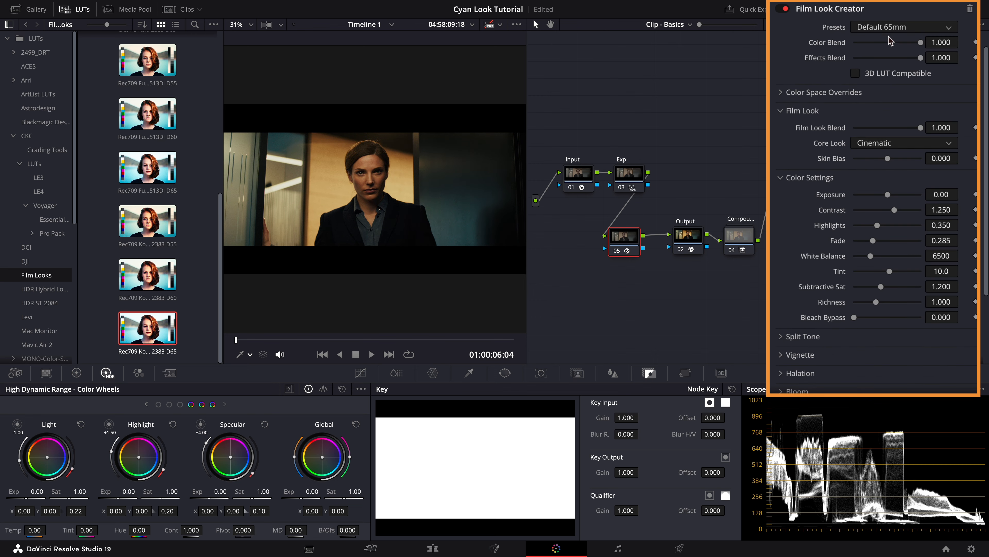
# Step: Choose the Clean Slate preset in Film Look Creator and set the white balance to 3818
pyautogui.click(892, 26)
pyautogui.click(883, 125)
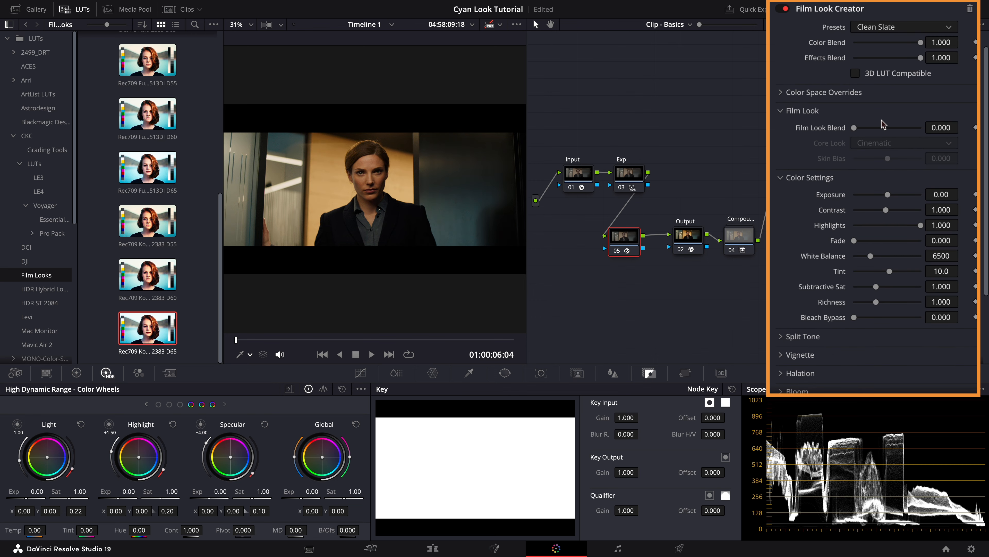
pyautogui.moveTo(942, 255); pyautogui.dragTo(741, 250)
pyautogui.moveTo(946, 255); pyautogui.dragTo(803, 261)
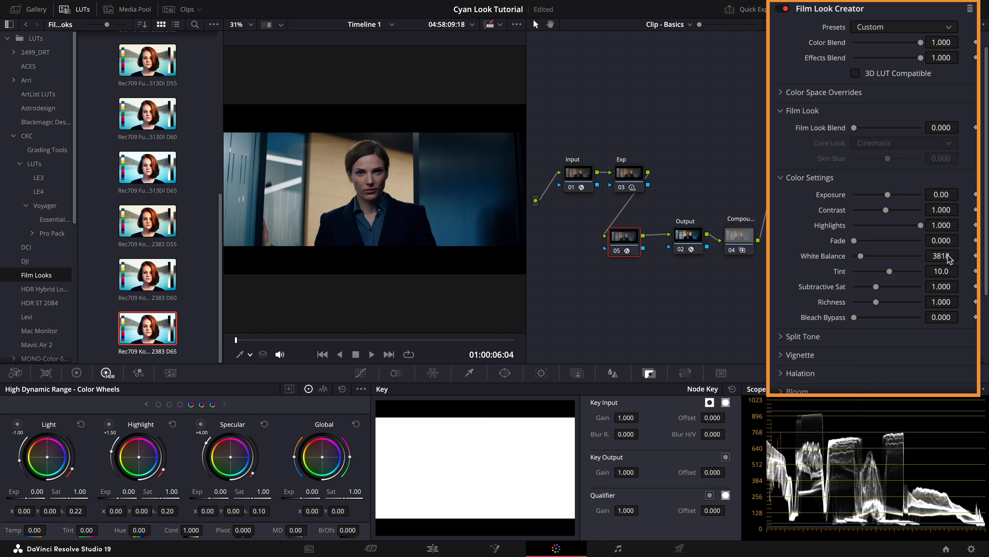
# Step: Set the Film Look Creator tint to 6.9 and bleach bypass to 0.081, and hide the LUT browser
pyautogui.moveTo(947, 271)
pyautogui.mouseDown()
pyautogui.moveTo(927, 271)
pyautogui.moveTo(944, 270)
pyautogui.mouseUp()
pyautogui.moveTo(937, 318); pyautogui.dragTo(976, 321)
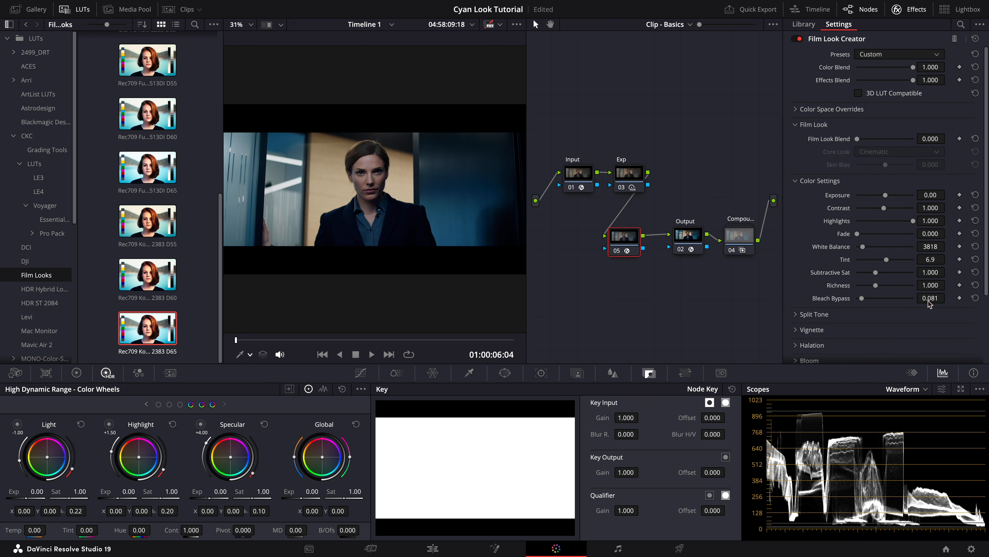
pyautogui.click(83, 11)
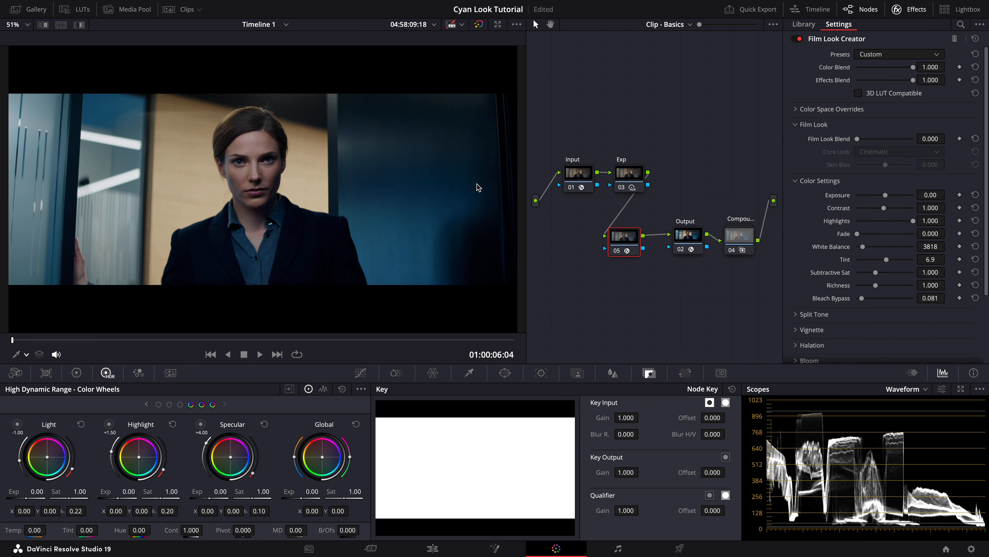
# Step: Enable Split Tone in Film Look Creator and set its amount to 0.202
pyautogui.click(796, 312)
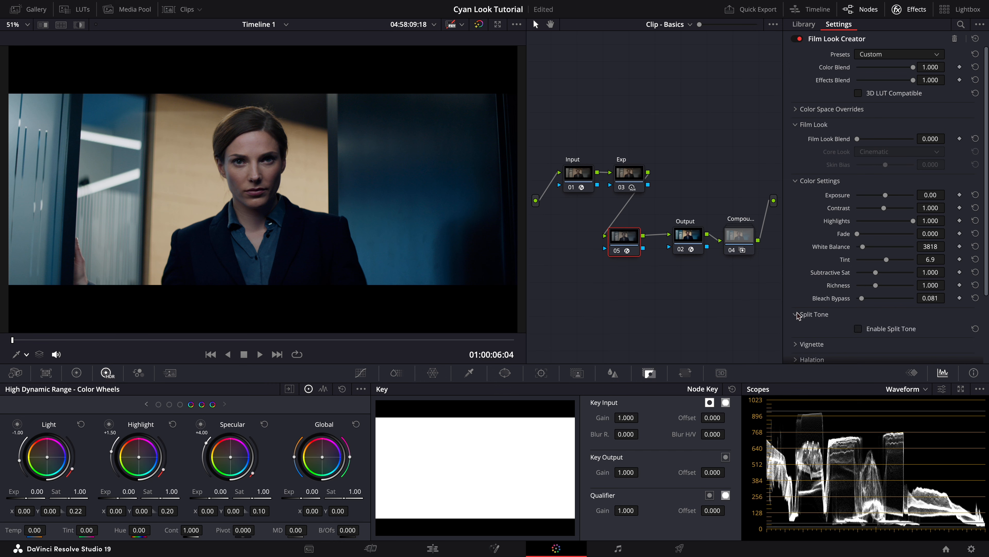
pyautogui.click(858, 328)
pyautogui.moveTo(855, 323); pyautogui.dragTo(868, 327)
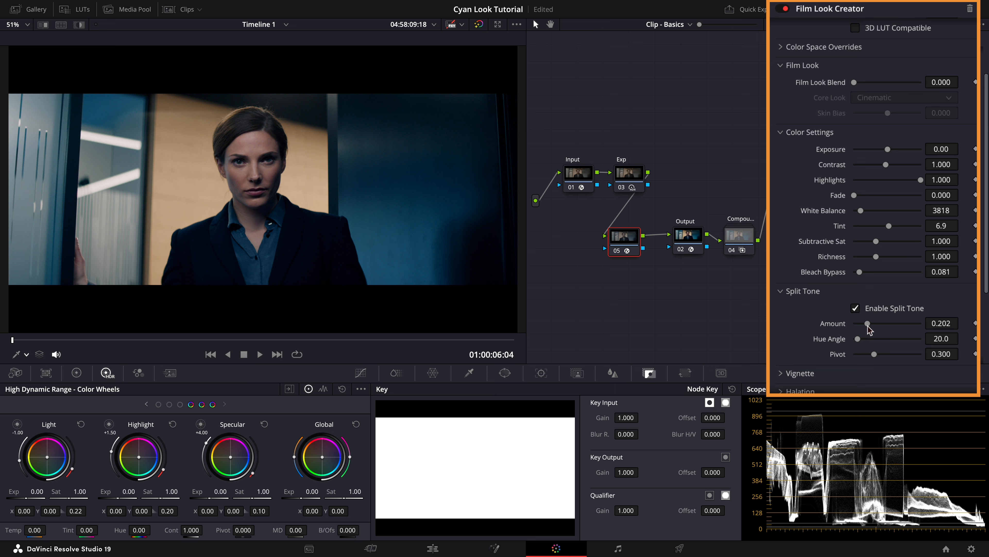
pyautogui.scroll(-2, 814, 345)
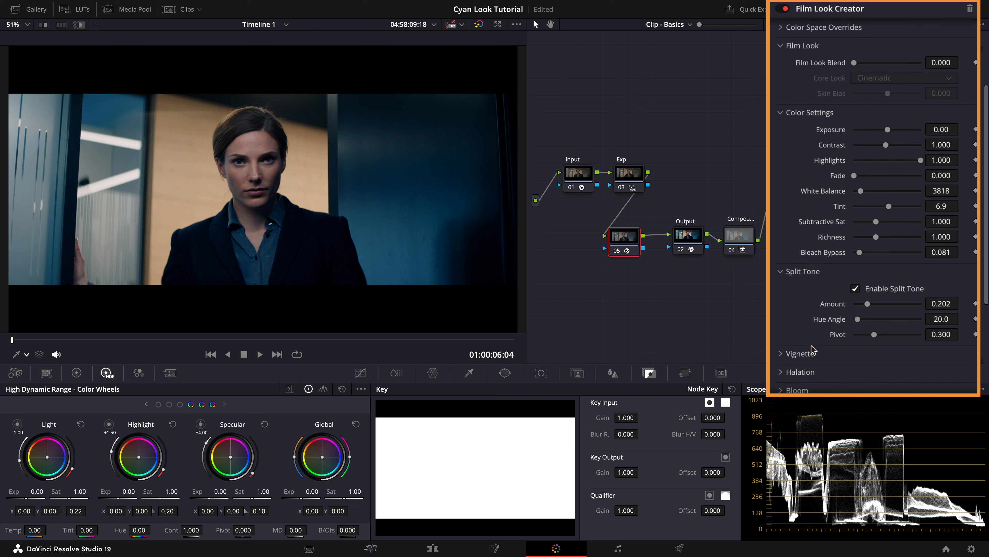
# Step: Enable the Vignette in Film Look Creator
pyautogui.click(784, 337)
pyautogui.scroll(-4, 783, 338)
pyautogui.click(856, 284)
pyautogui.scroll(-2, 818, 296)
# Step: Enable Halation and Bloom in Film Look Creator
pyautogui.click(793, 286)
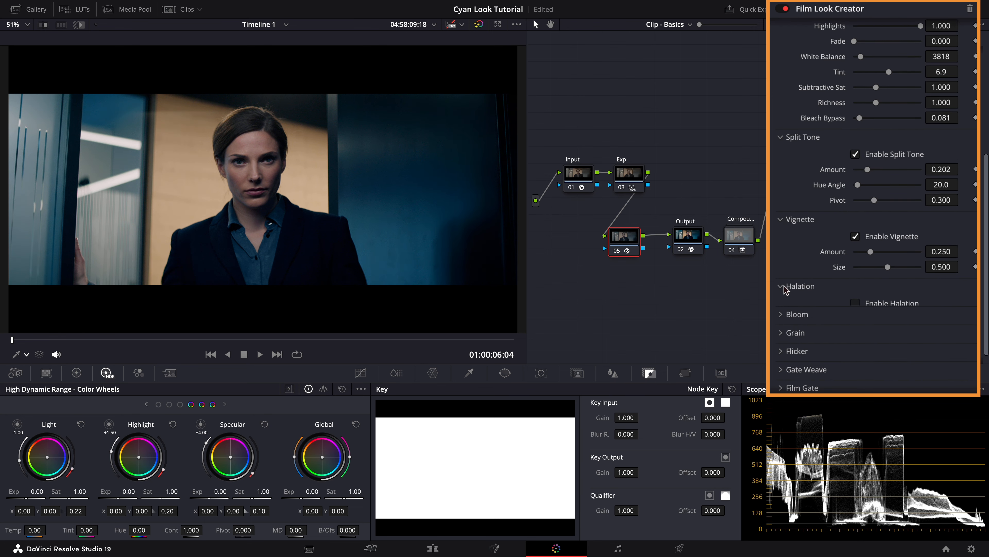
pyautogui.click(855, 303)
pyautogui.scroll(-5, 791, 311)
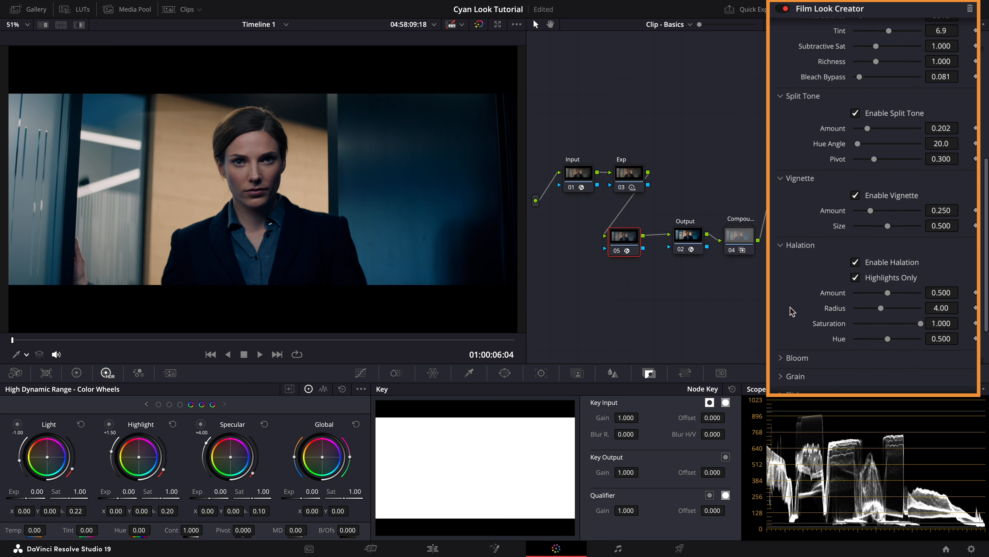
pyautogui.click(791, 293)
pyautogui.click(856, 310)
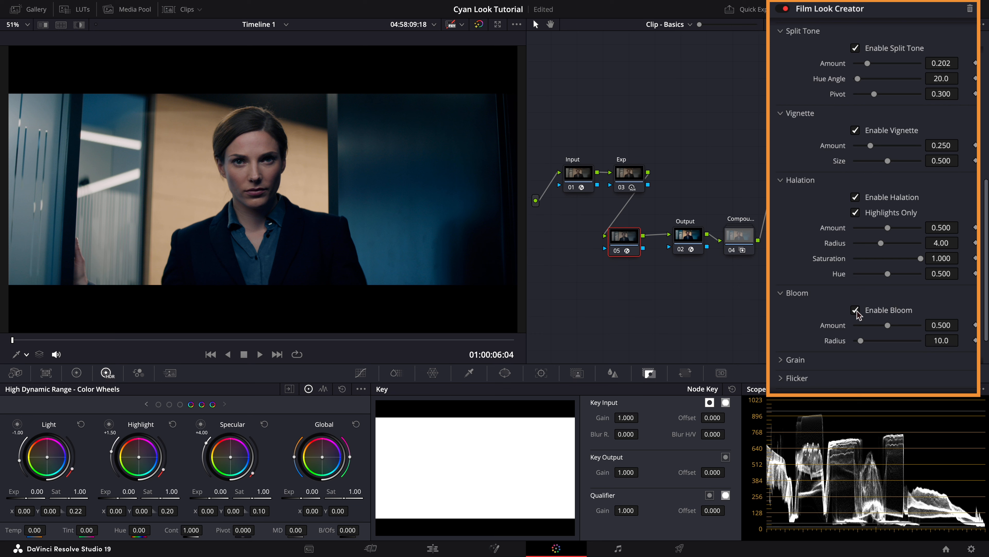
# Step: Add a serial node after Exp labelled Color, and label the Film Look Creator node Film Look
pyautogui.click(633, 182)
pyautogui.rightClick(631, 180)
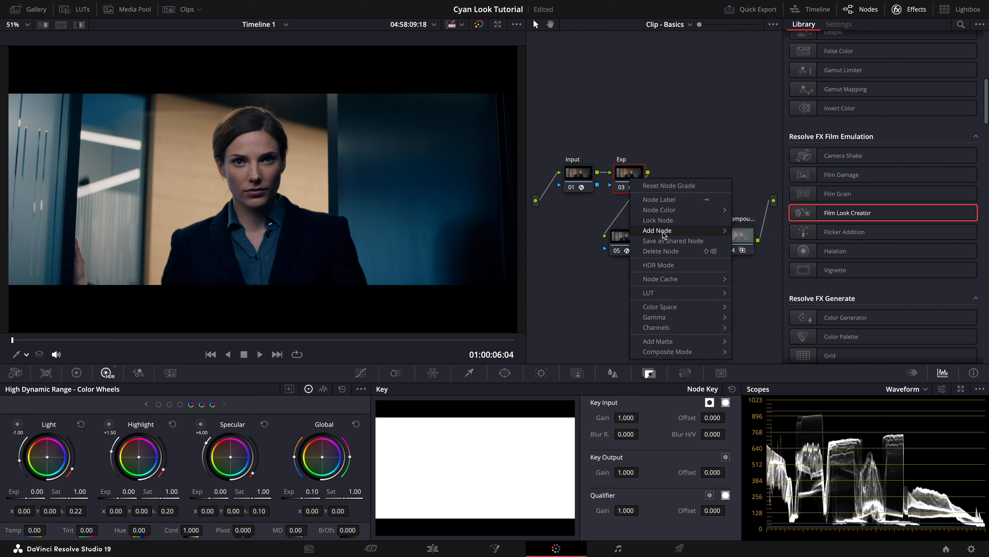
pyautogui.moveTo(662, 230)
pyautogui.click(757, 230)
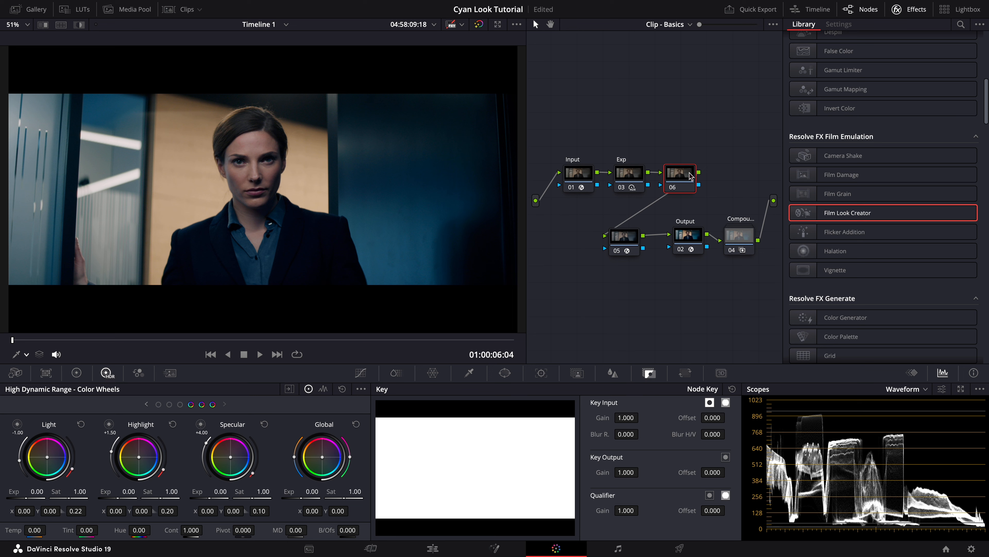
pyautogui.click(620, 239)
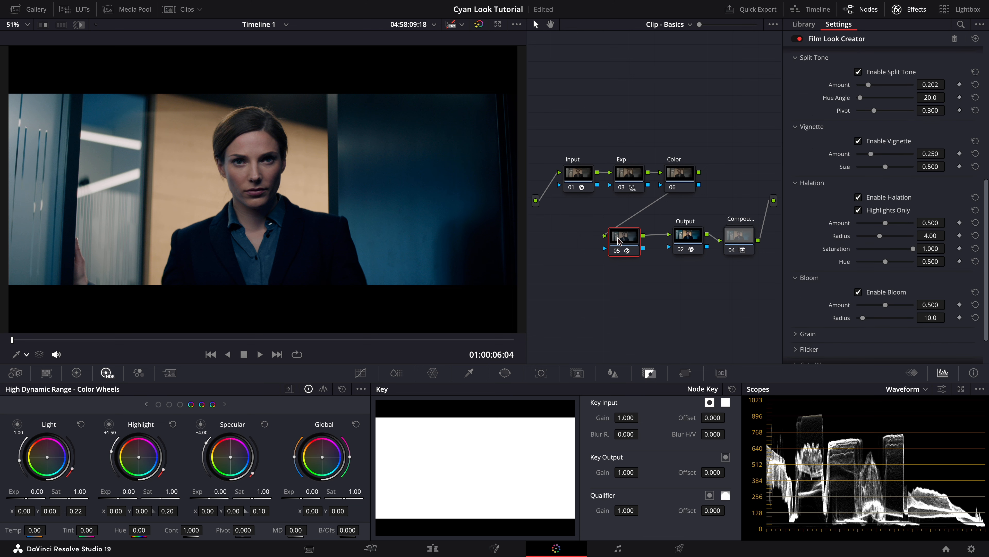
# Step: In ColorSlice on the Color node, set the Skin hue to -0.13, density to 0.08 and saturation to 1.06
pyautogui.click(679, 177)
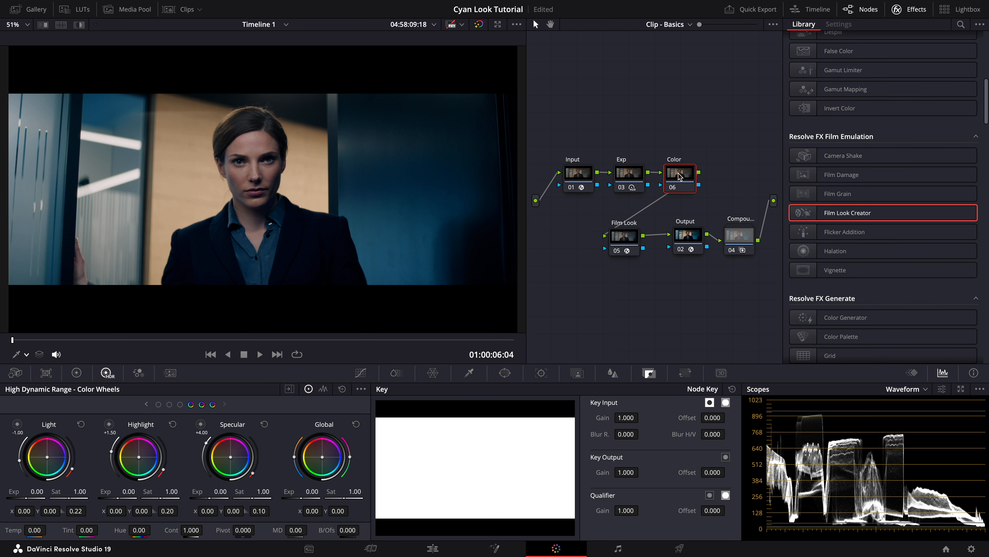
pyautogui.click(396, 373)
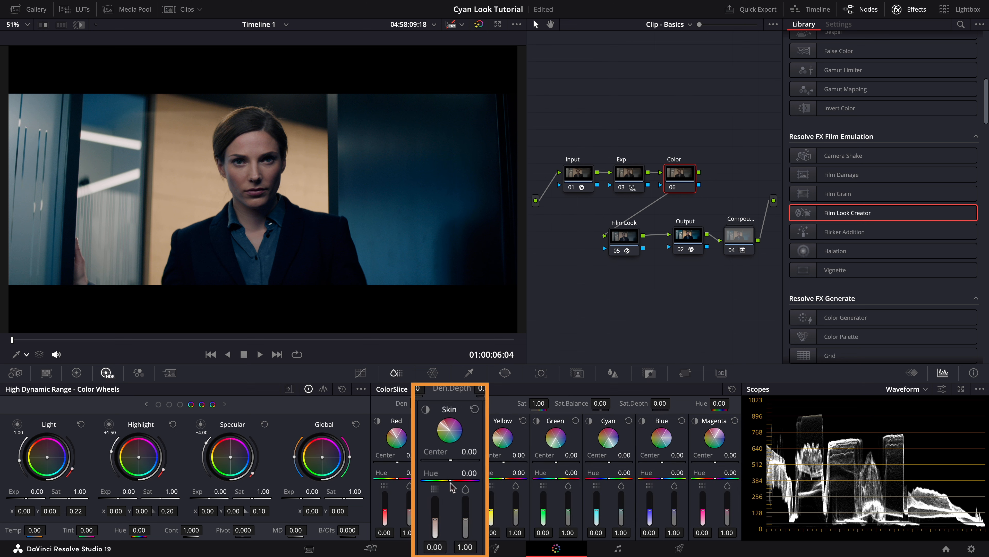
pyautogui.moveTo(451, 480); pyautogui.dragTo(413, 481)
pyautogui.moveTo(436, 518); pyautogui.dragTo(467, 520)
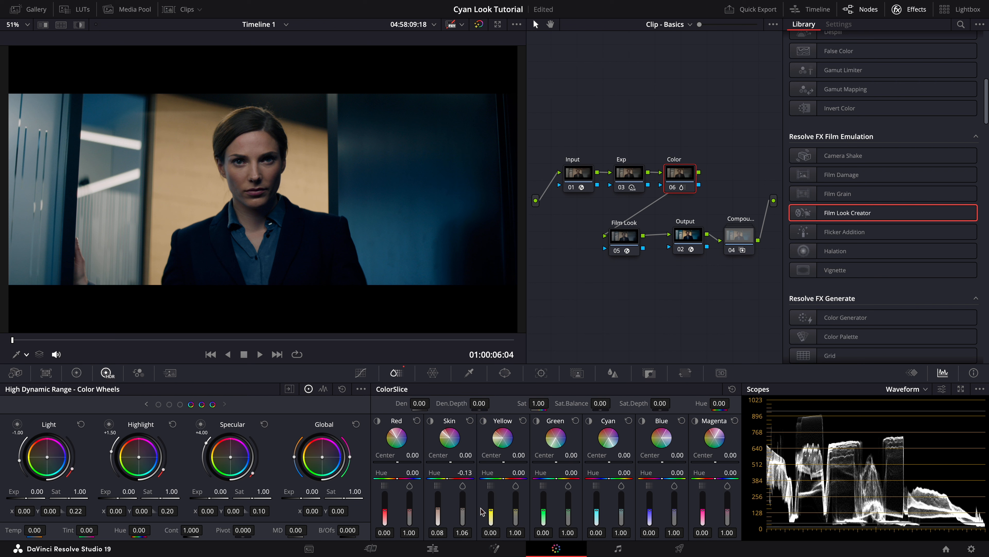
# Step: Add a serial node after the Color node and label it Contrast
pyautogui.rightClick(685, 178)
pyautogui.moveTo(715, 227)
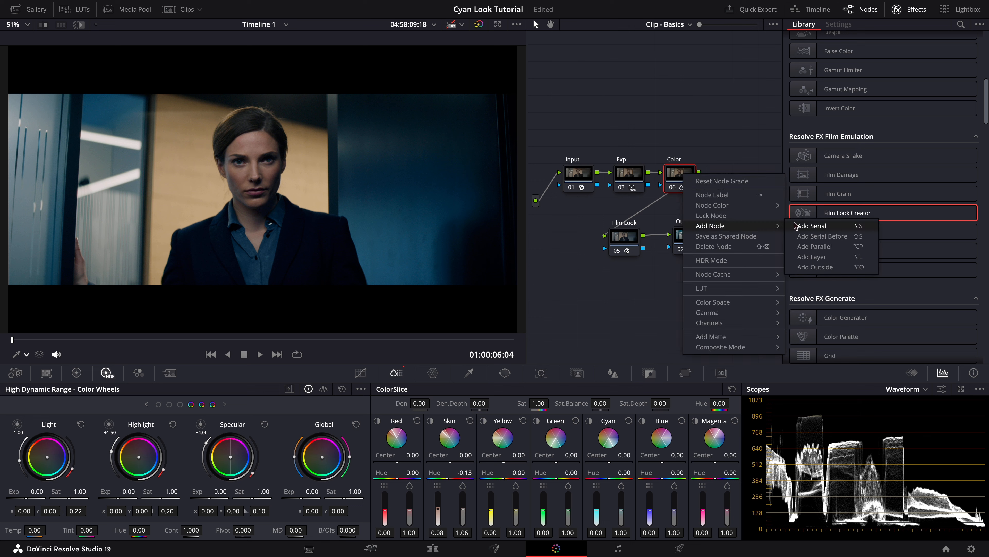
pyautogui.click(798, 226)
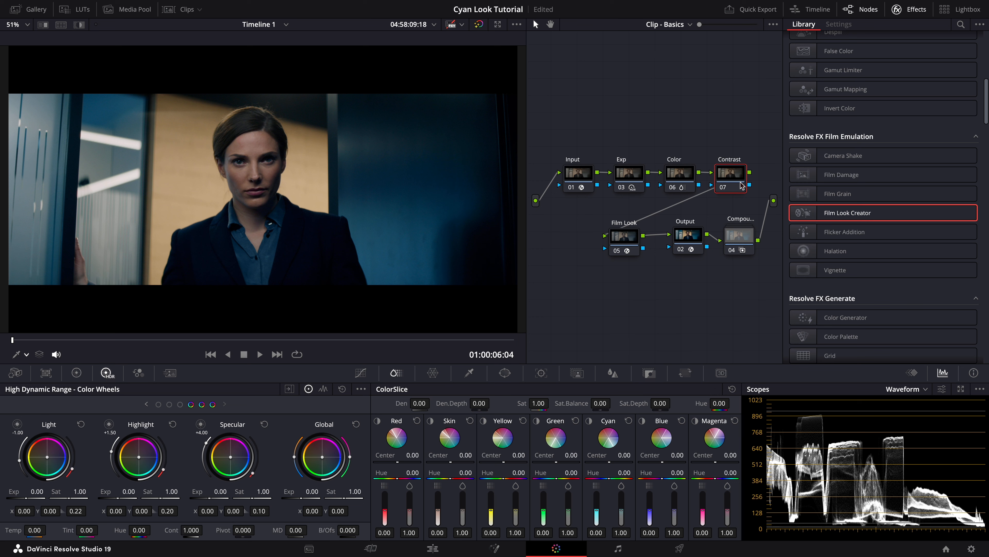
# Step: Shape the Contrast node's custom curve into an S-curve with slightly raised blacks, a lowered white point and lifted upper midtones
pyautogui.click(360, 373)
pyautogui.click(384, 527)
pyautogui.moveTo(458, 487); pyautogui.dragTo(466, 500)
pyautogui.moveTo(385, 526); pyautogui.dragTo(383, 519)
pyautogui.moveTo(466, 493); pyautogui.dragTo(459, 508)
pyautogui.moveTo(603, 409); pyautogui.dragTo(603, 413)
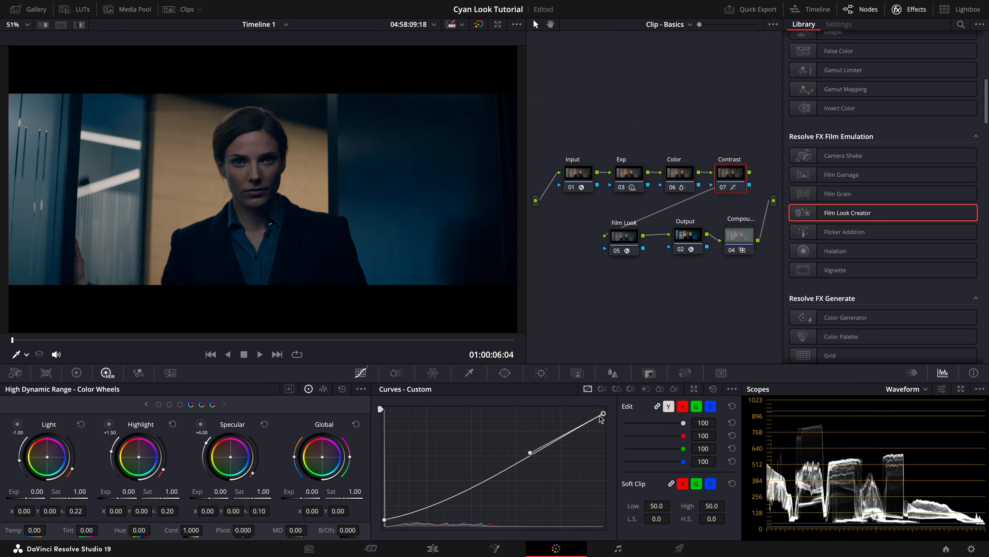
pyautogui.moveTo(530, 452); pyautogui.dragTo(515, 430)
pyautogui.moveTo(603, 413); pyautogui.dragTo(603, 418)
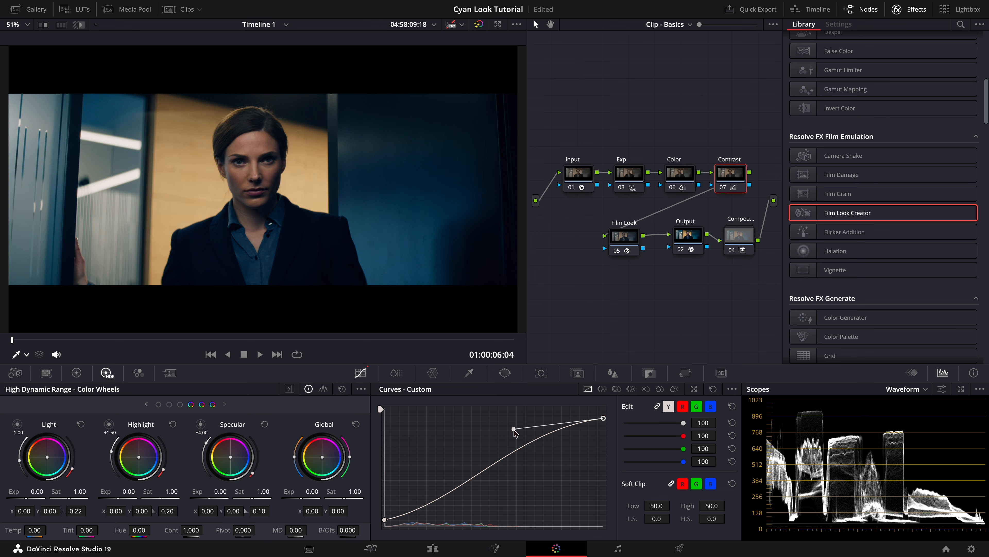
# Step: Show the clip thumbnails and apply clip 02's grade to clip 03
pyautogui.click(185, 10)
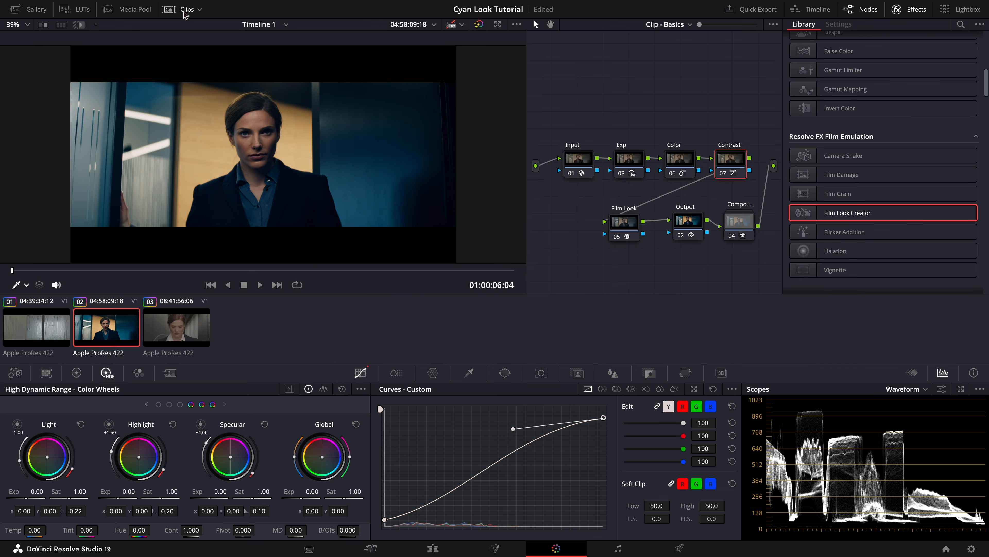
pyautogui.click(183, 324)
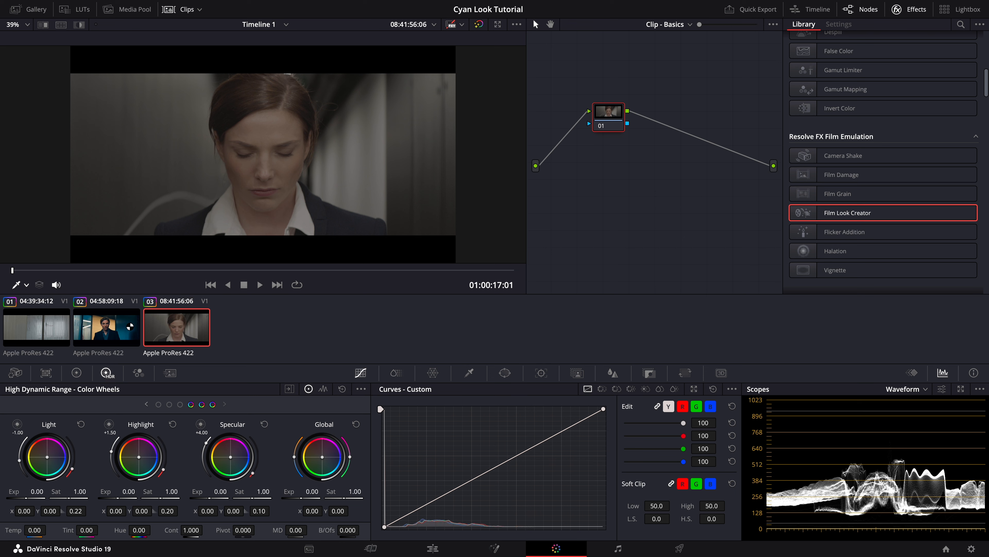
pyautogui.rightClick(125, 328)
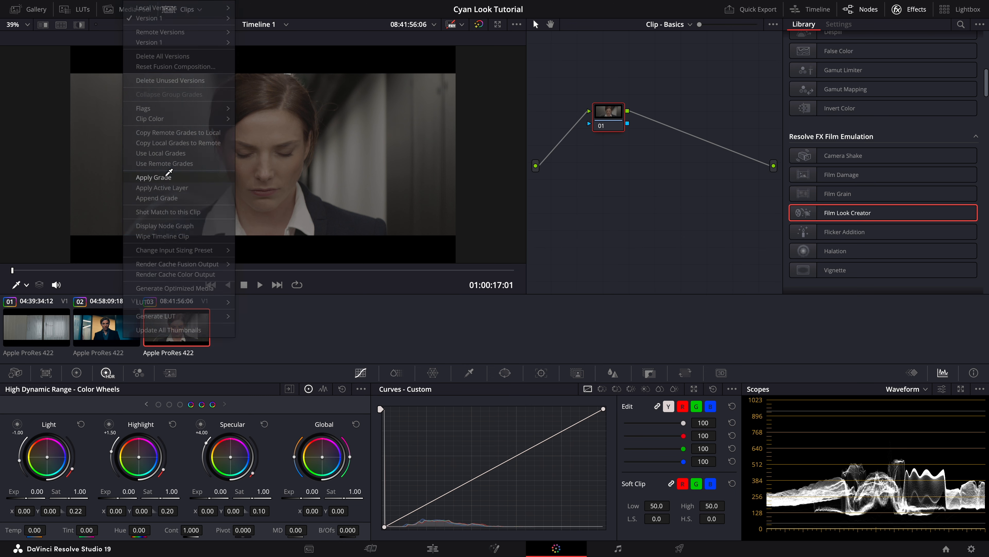
pyautogui.click(156, 182)
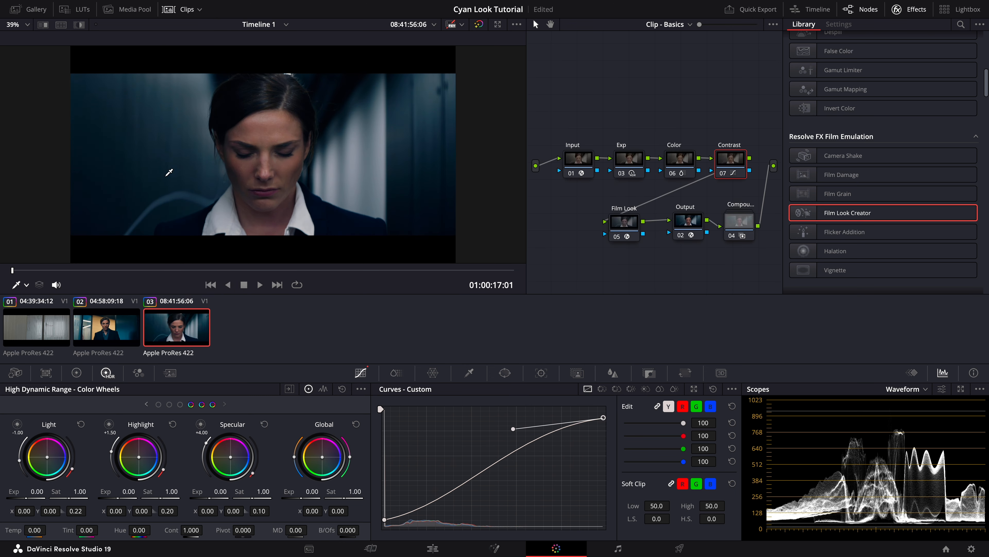
# Step: Apply clip 02's grade to clip 01 and preview the graded footage
pyautogui.click(55, 315)
pyautogui.rightClick(97, 336)
pyautogui.click(132, 179)
pyautogui.moveTo(14, 270); pyautogui.dragTo(168, 276)
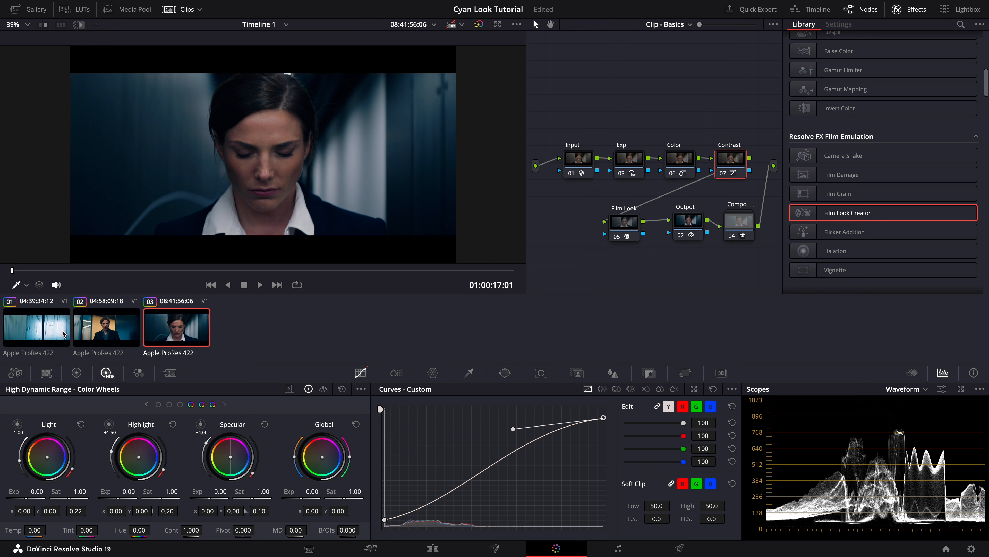
# Step: Compare clip 02 in the enlarged viewer with the selected look nodes, including Film Look and the compound node, switched off and on
pyautogui.click(111, 335)
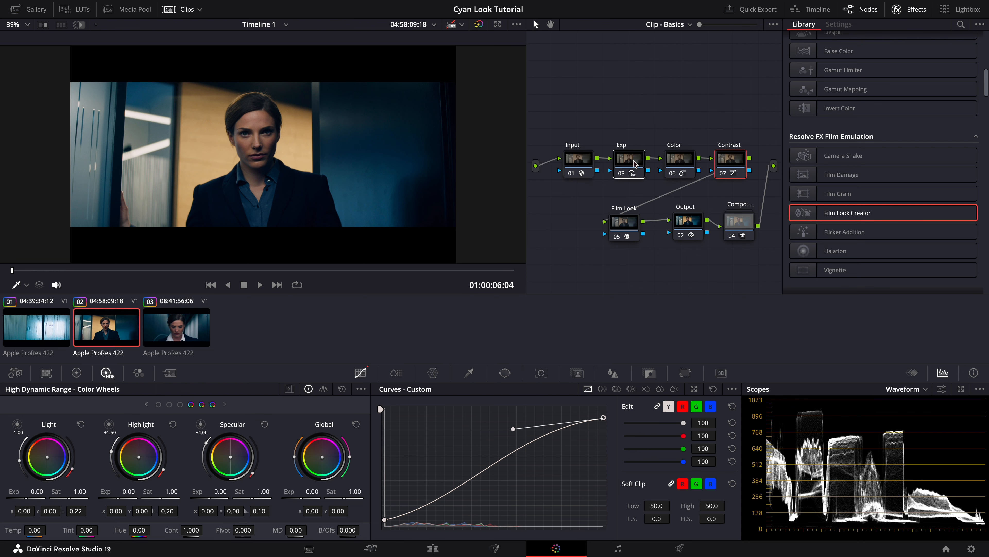
pyautogui.keyDown('super'); pyautogui.click(739, 224); pyautogui.keyUp('super')
pyautogui.keyDown('super'); pyautogui.click(628, 224); pyautogui.keyUp('super')
pyautogui.hotkey('alt', 'f')
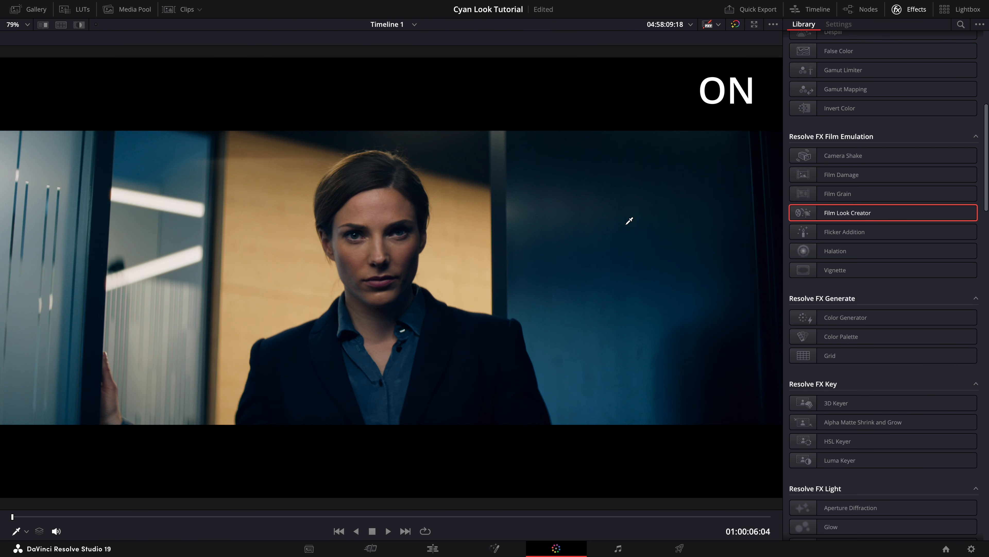
pyautogui.press('super+d')
pyautogui.press('super+d')
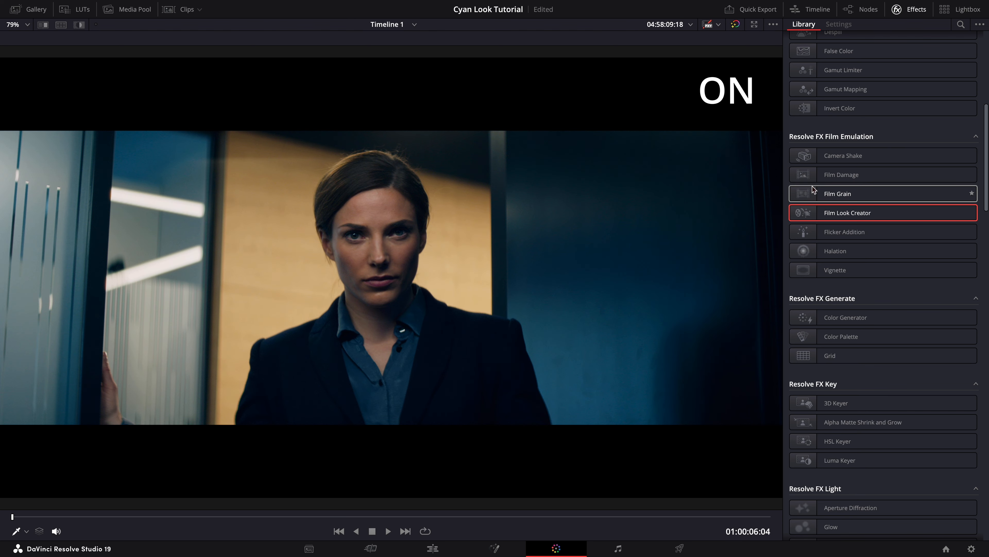
pyautogui.press('super+d')
pyautogui.press('super+d')
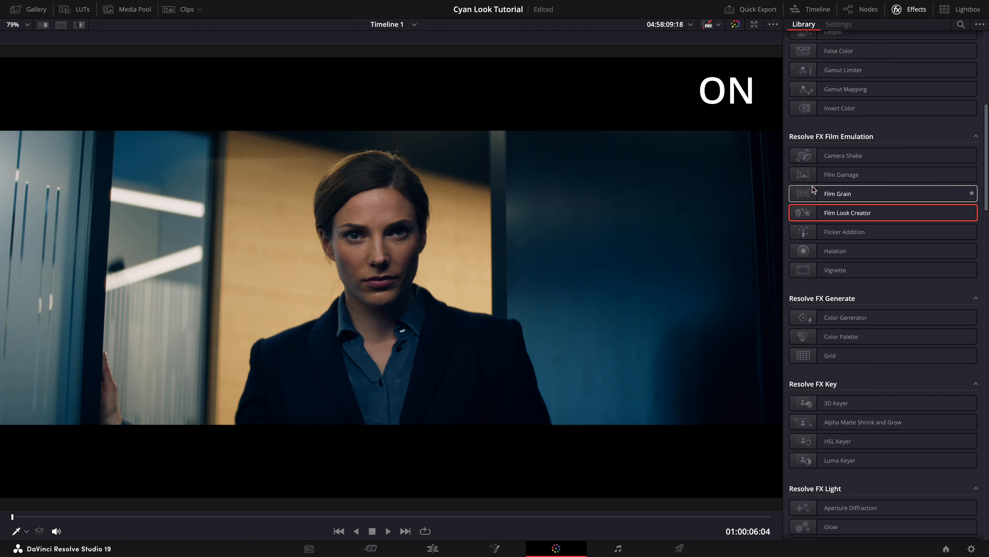